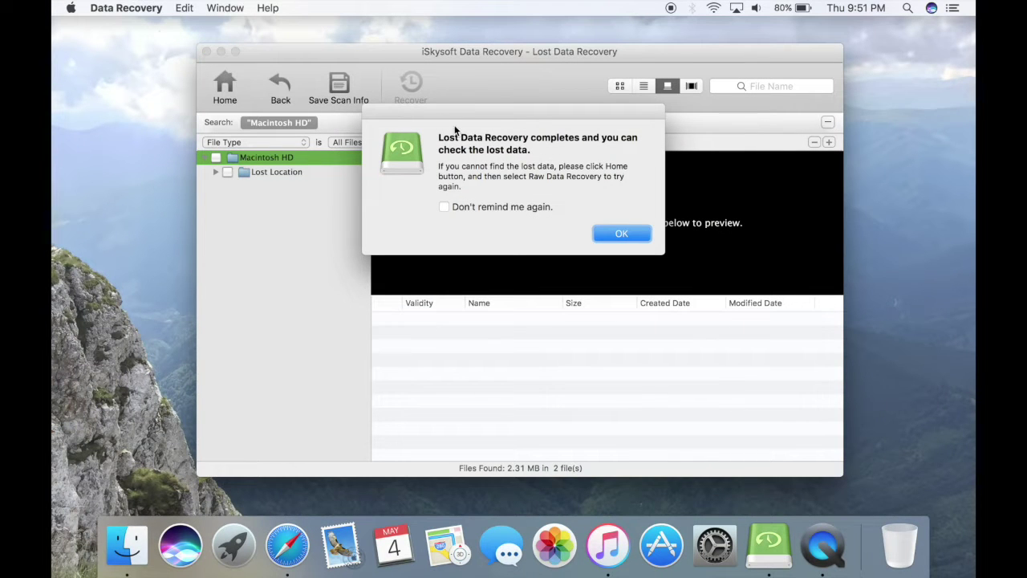
- Dismiss the 'Lost Data Recovery completes' notice and return to the four recovery modes
{"action": "left_click", "coordinate": [621, 233]}
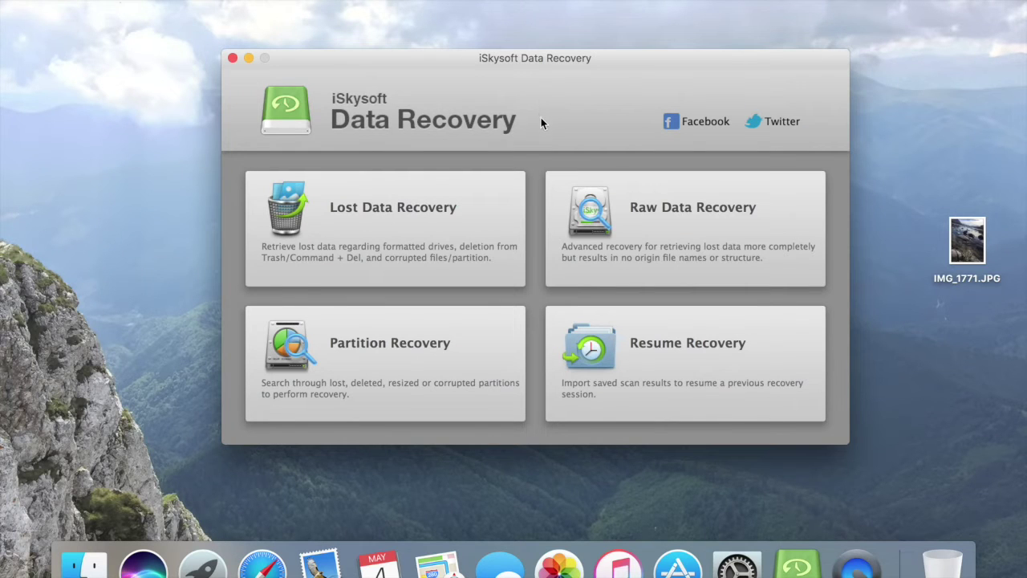
{"action": "left_click", "coordinate": [513, 195]}
{"action": "left_click", "coordinate": [415, 172]}
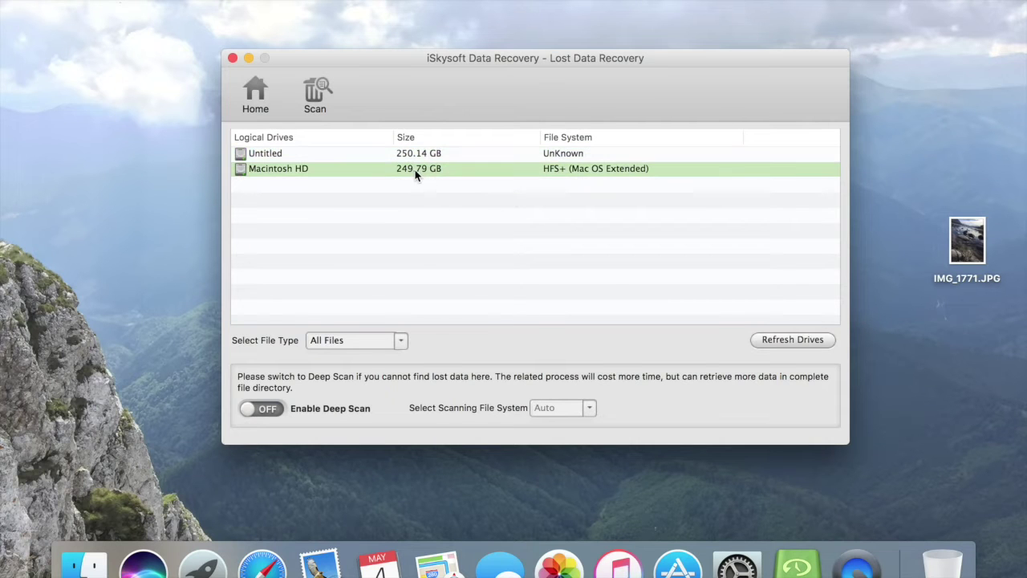
{"action": "left_click", "coordinate": [401, 341]}
{"action": "scroll", "coordinate": [370, 406], "scroll_direction": "down", "scroll_amount": 3}
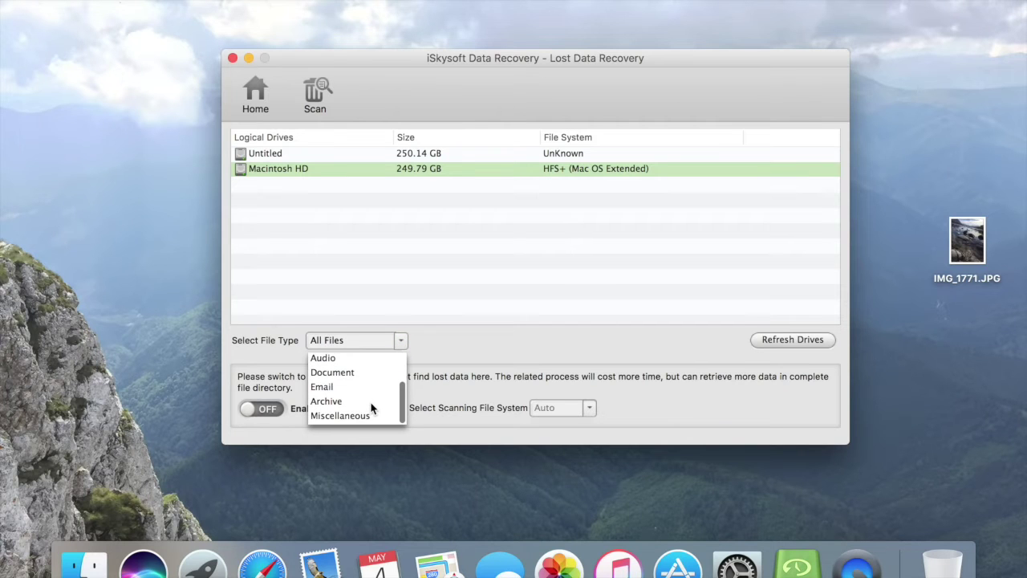
{"action": "left_click", "coordinate": [438, 323]}
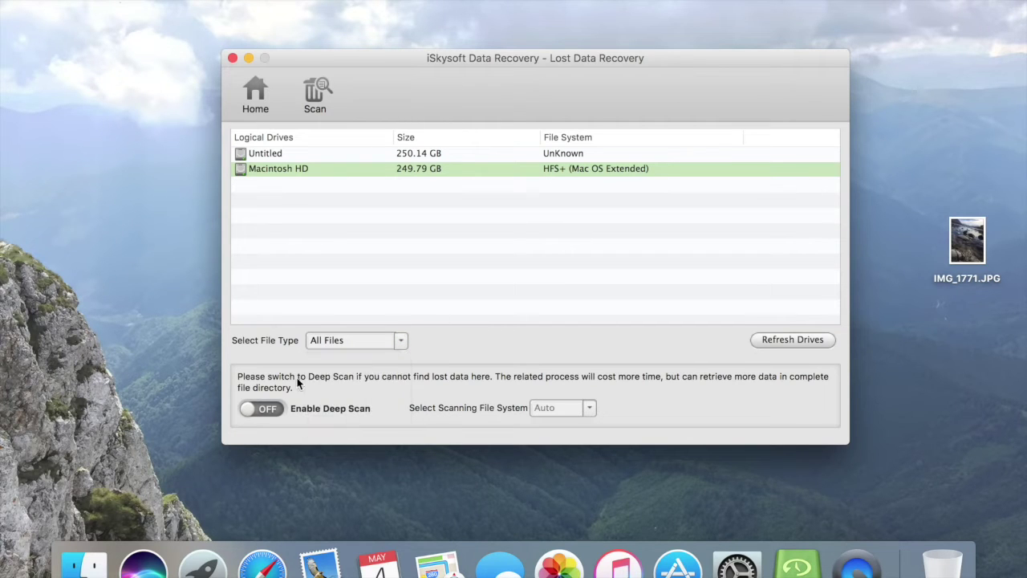
{"action": "left_click", "coordinate": [249, 409]}
{"action": "left_click", "coordinate": [255, 409]}
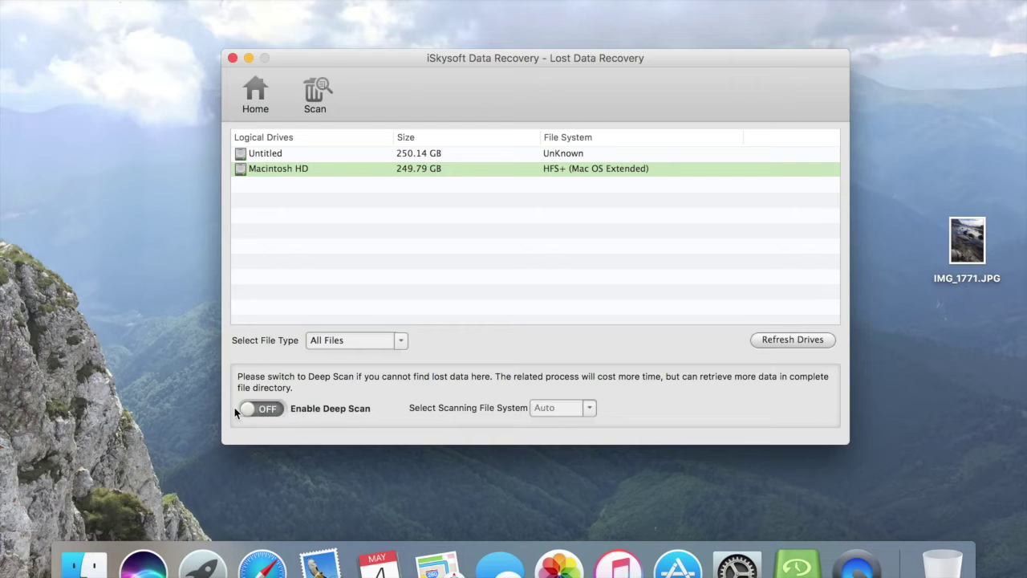
{"action": "left_click", "coordinate": [252, 99]}
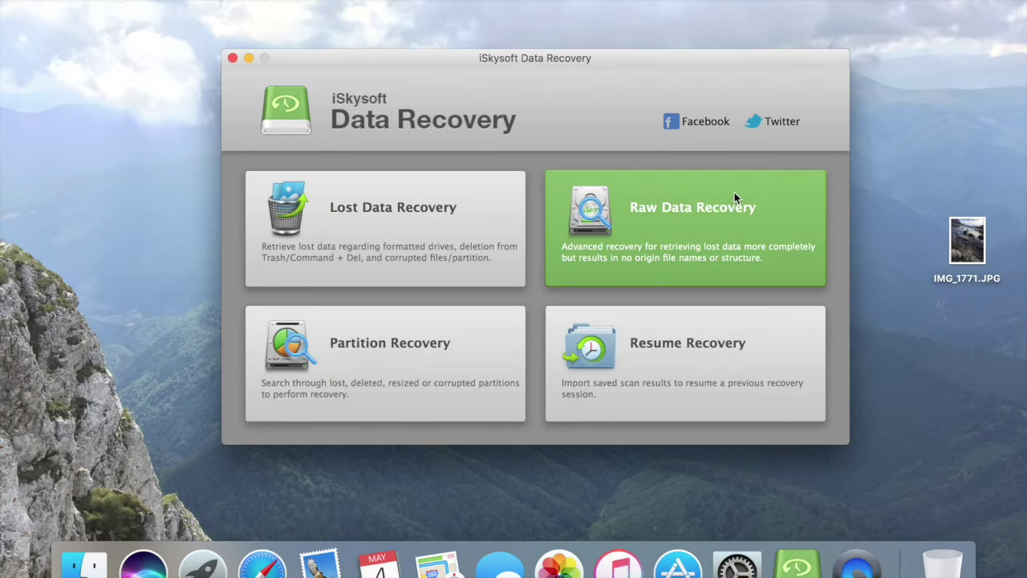
- Browse Raw Data Recovery, selecting the second SSD and its Macintosh HD partition
{"action": "left_click", "coordinate": [735, 193]}
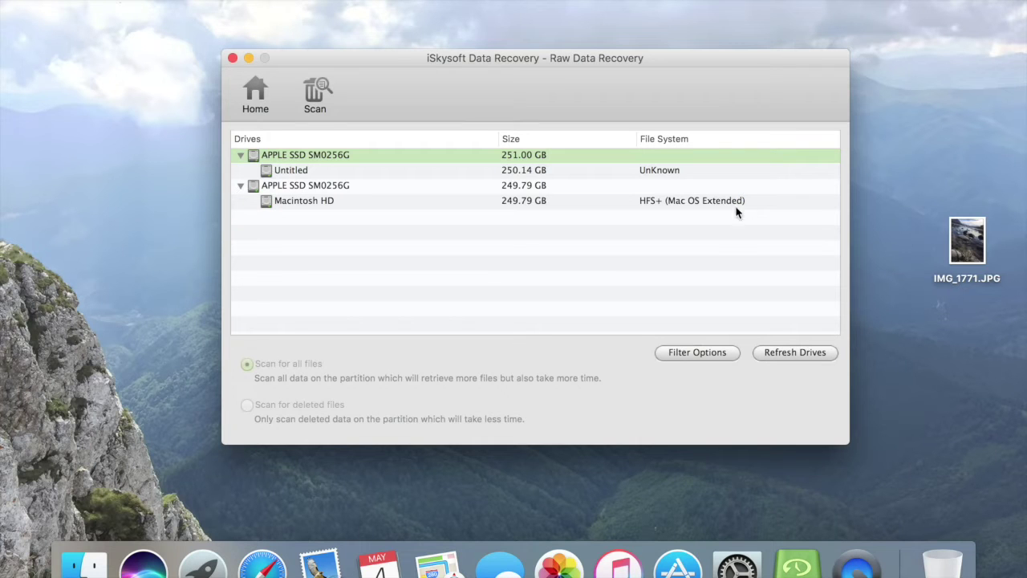
{"action": "left_click", "coordinate": [334, 185]}
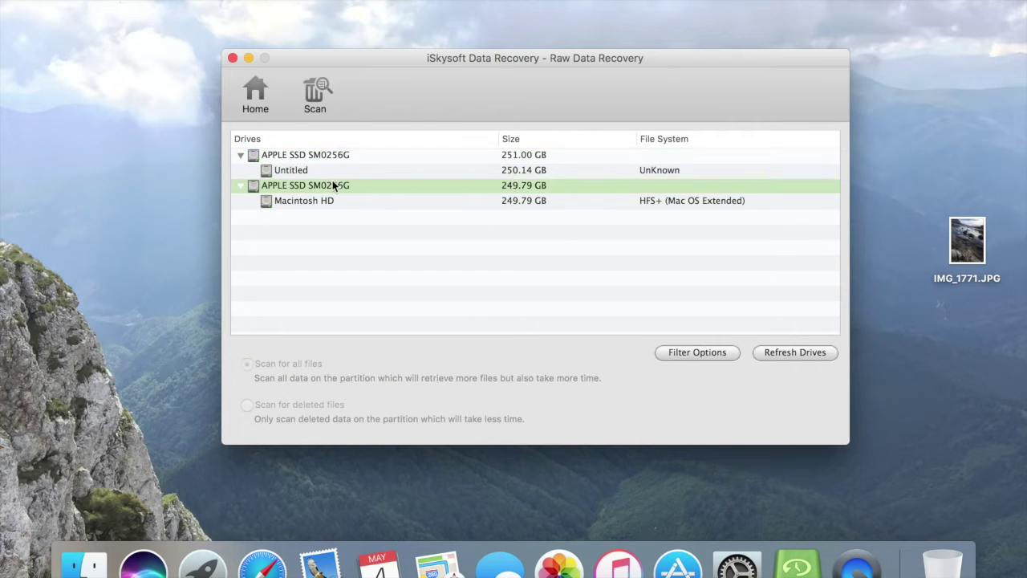
{"action": "left_click", "coordinate": [312, 201]}
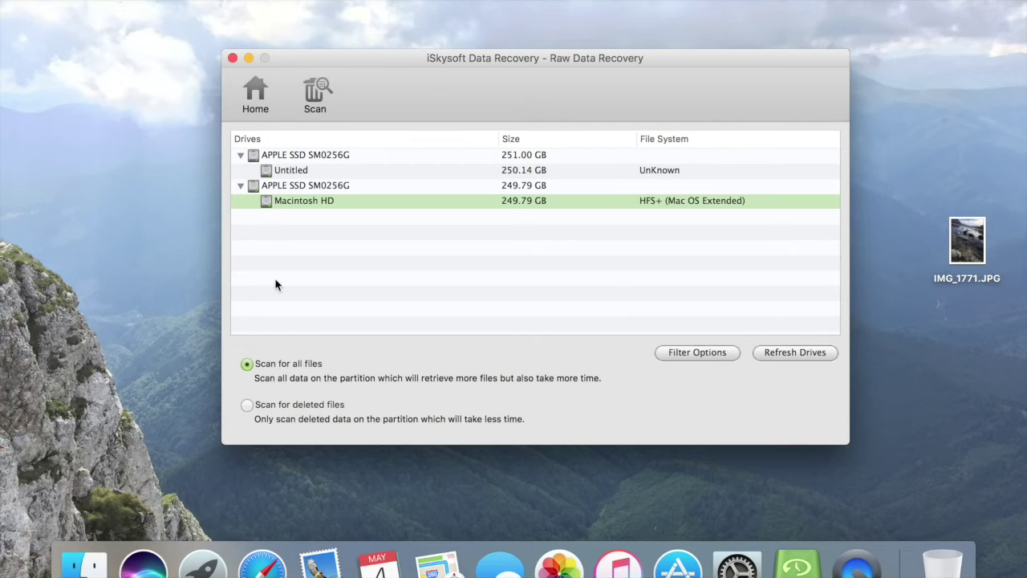
- View Partition Recovery's drive list, then the Resume Recovery saved-scan chooser
{"action": "left_click", "coordinate": [250, 104]}
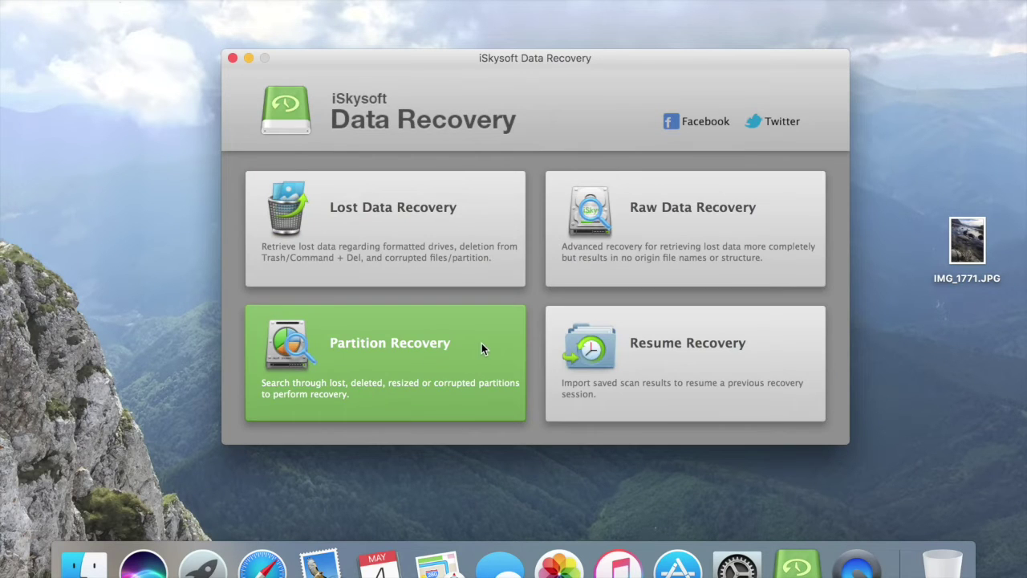
{"action": "left_click", "coordinate": [482, 348]}
{"action": "left_click", "coordinate": [310, 169]}
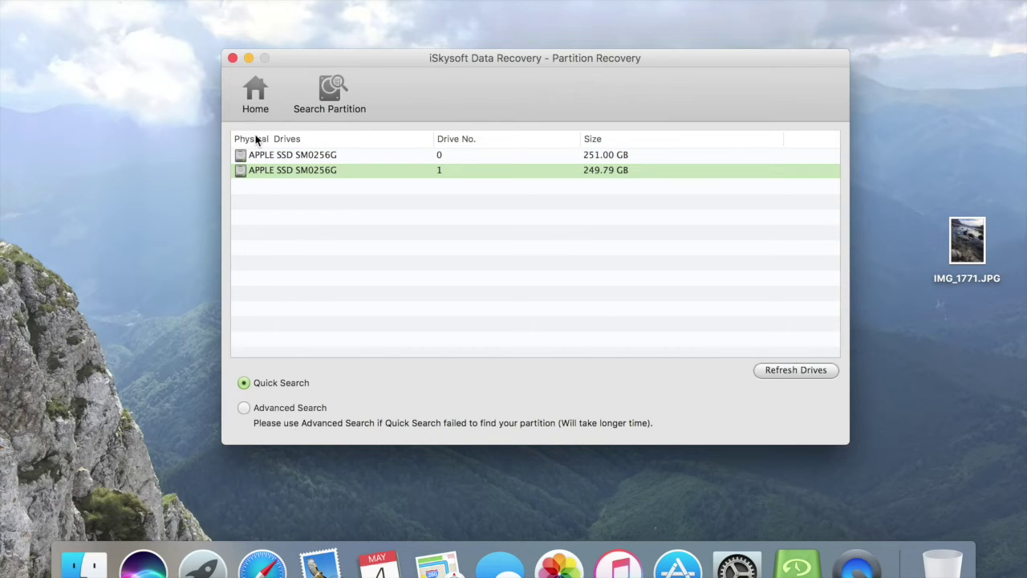
{"action": "left_click", "coordinate": [255, 91]}
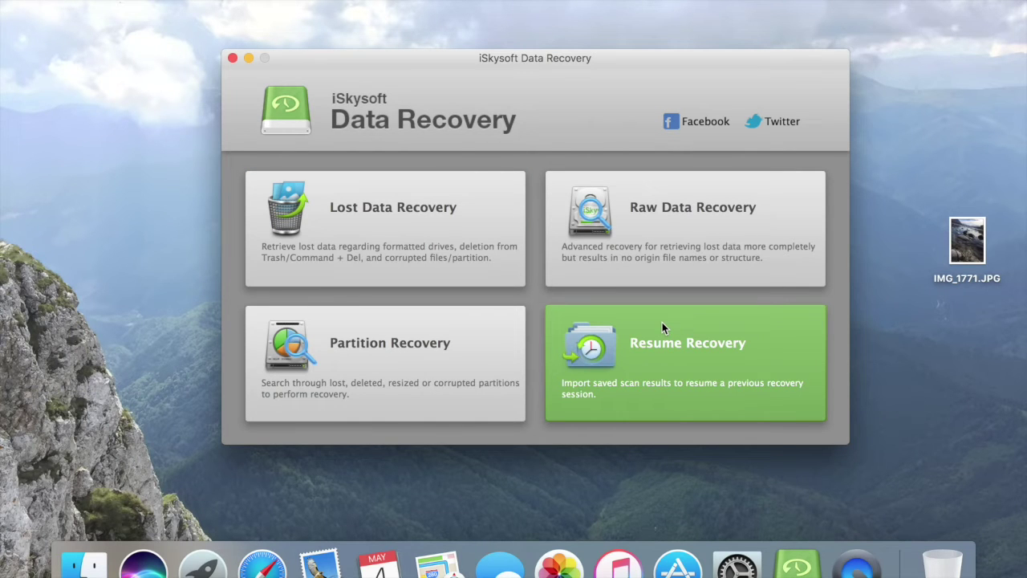
{"action": "left_click", "coordinate": [662, 327]}
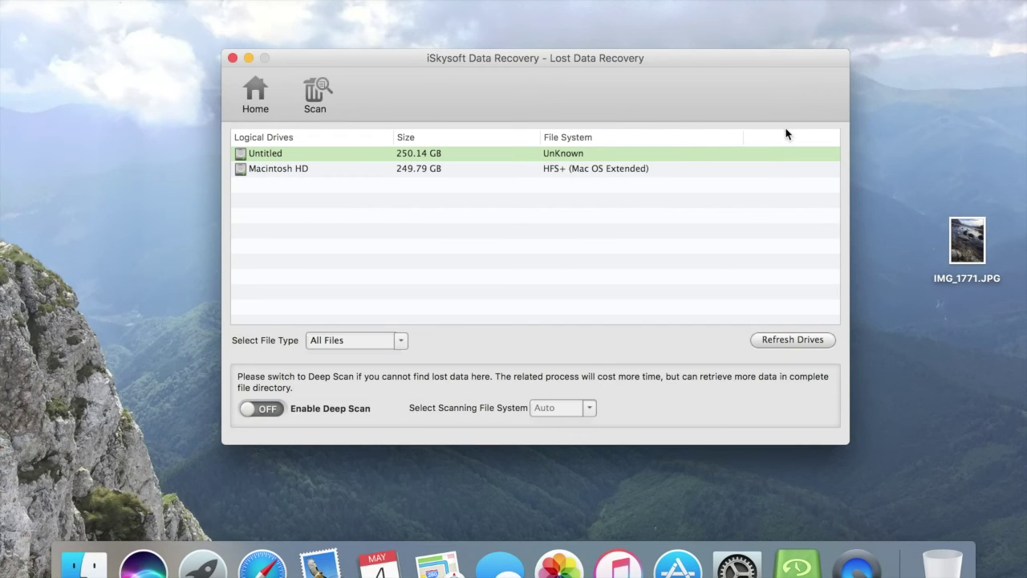
- Preview the desktop photo IMG_1771.JPG, then close the preview
{"action": "left_click", "coordinate": [972, 249]}
{"action": "double_click", "coordinate": [973, 248]}
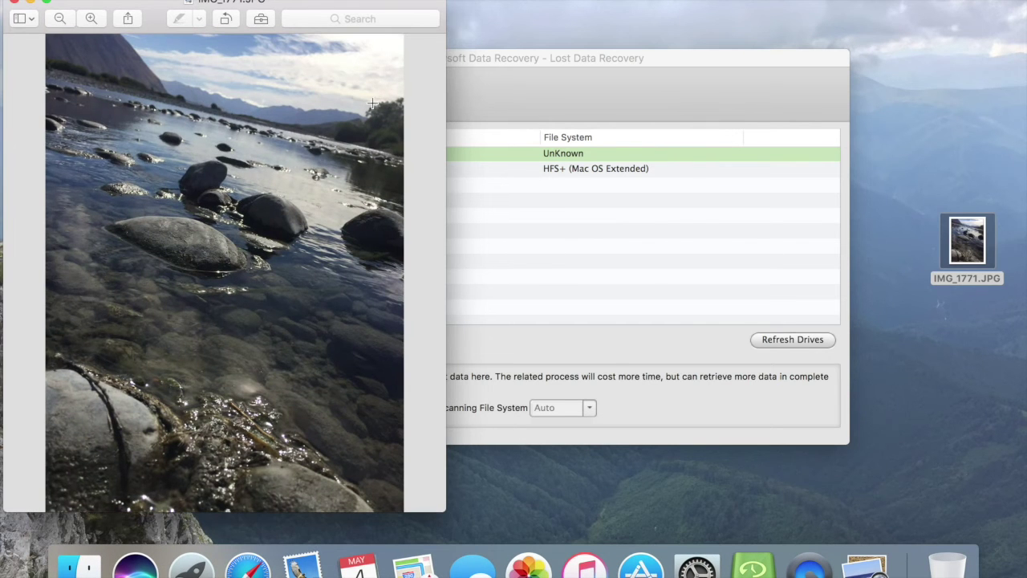
{"action": "left_click", "coordinate": [15, 3]}
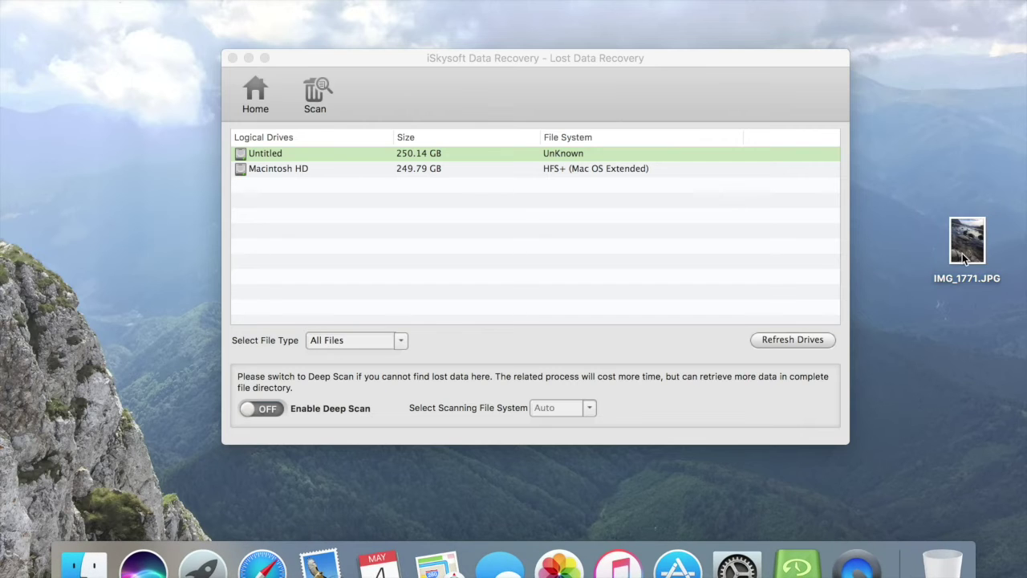
- Move IMG_1771.JPG to the Trash and permanently empty the Trash
{"action": "left_click_drag", "start_coordinate": [963, 253], "coordinate": [947, 564]}
{"action": "right_click", "coordinate": [947, 564]}
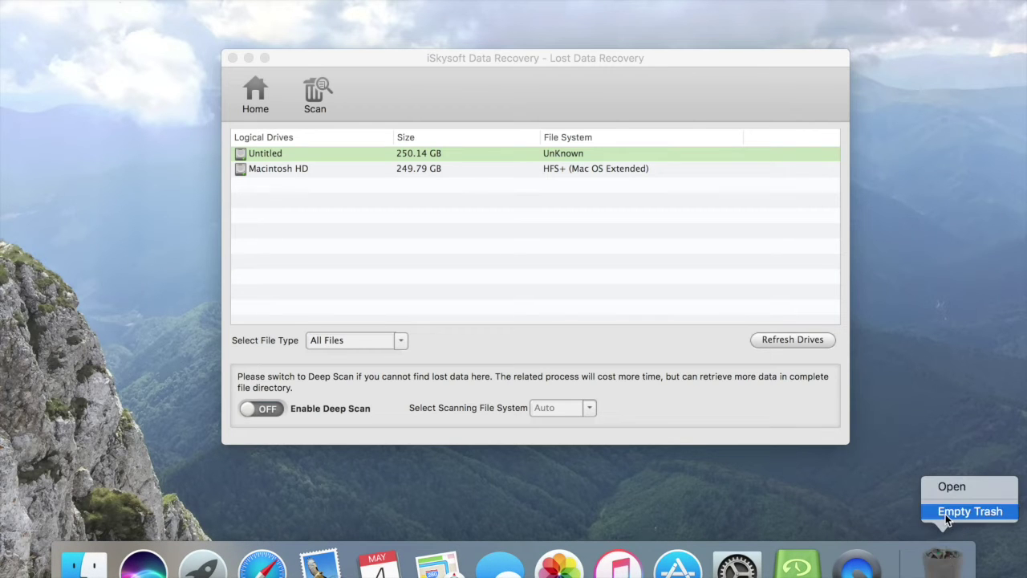
{"action": "left_click", "coordinate": [945, 514]}
{"action": "left_click", "coordinate": [634, 195]}
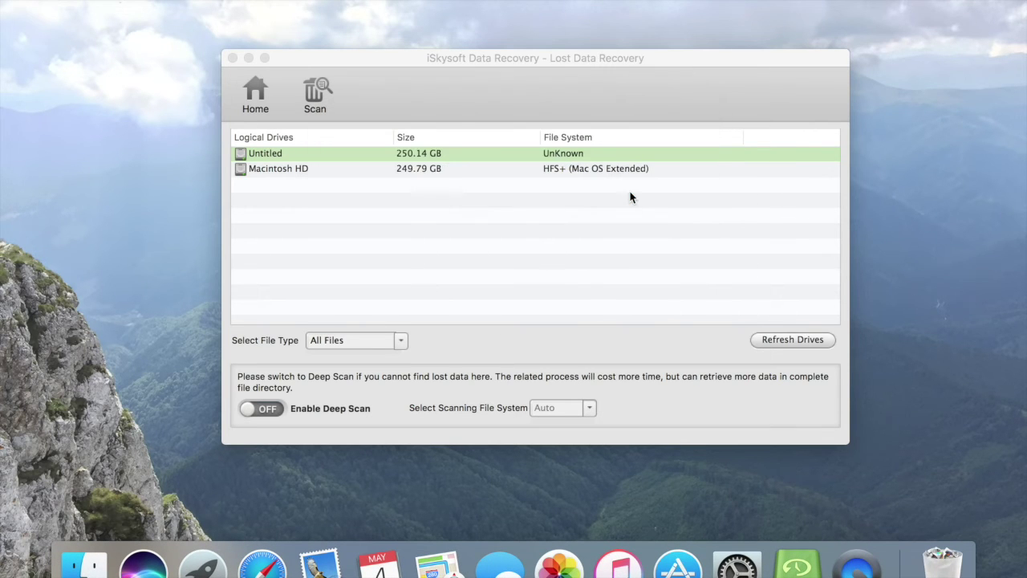
- Scan Macintosh HD for Image files only in Lost Data Recovery
{"action": "left_click", "coordinate": [423, 172]}
{"action": "left_click", "coordinate": [270, 175]}
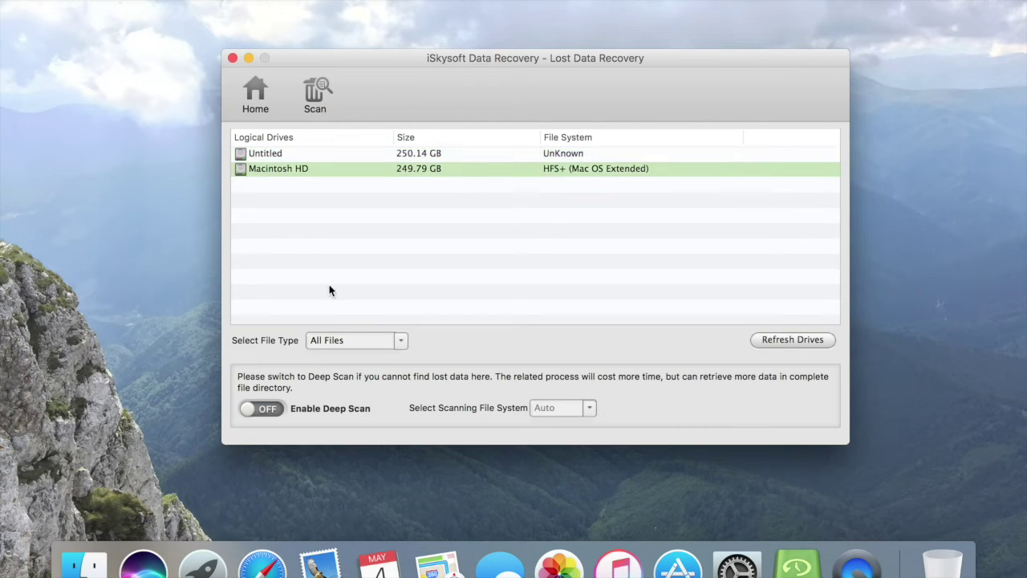
{"action": "left_click", "coordinate": [393, 340]}
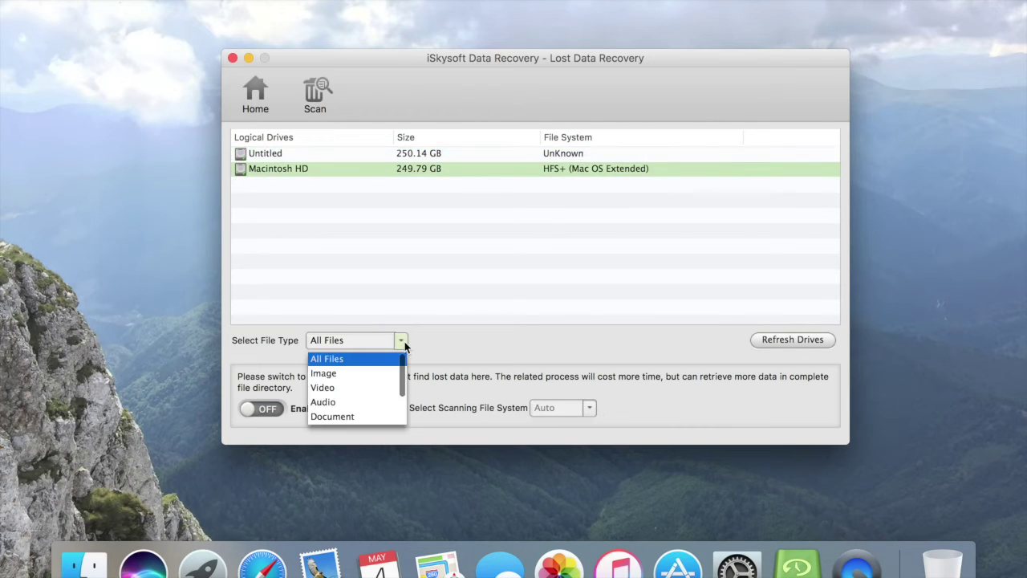
{"action": "left_click", "coordinate": [335, 373]}
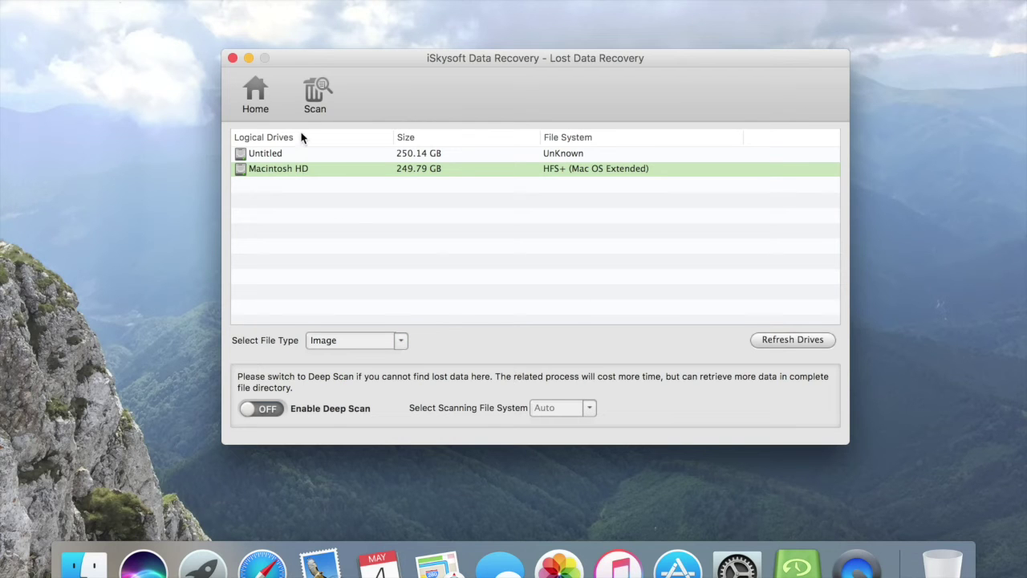
{"action": "left_click", "coordinate": [314, 86]}
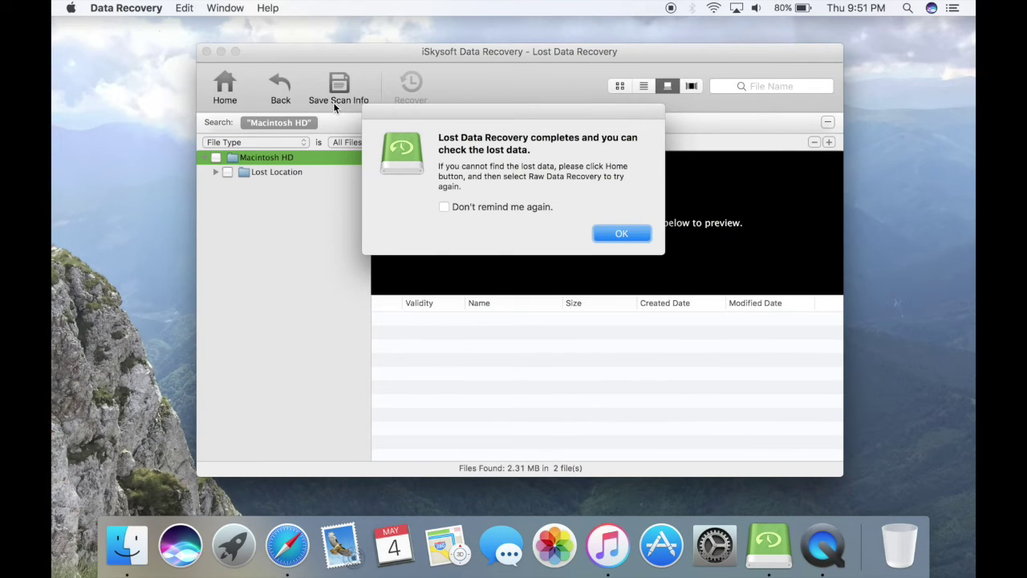
- Dismiss the scan notice and expand the Lost Location results to the Desktop folder
{"action": "left_click", "coordinate": [620, 234]}
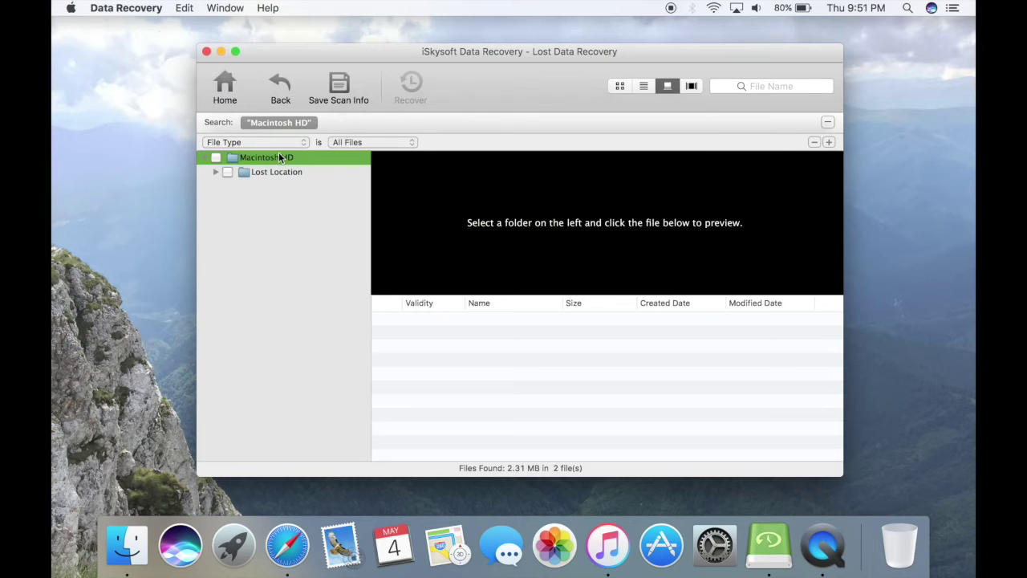
{"action": "left_click", "coordinate": [262, 173]}
{"action": "left_click", "coordinate": [217, 172]}
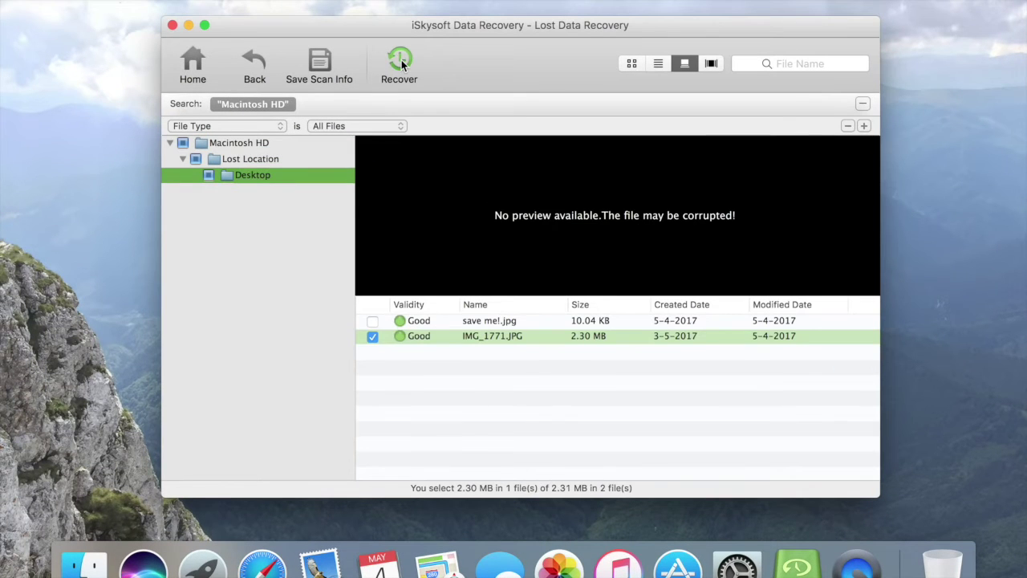
- Recover the checked photo onto the external Untitled drive after the same-disk warning
{"action": "left_click", "coordinate": [401, 63]}
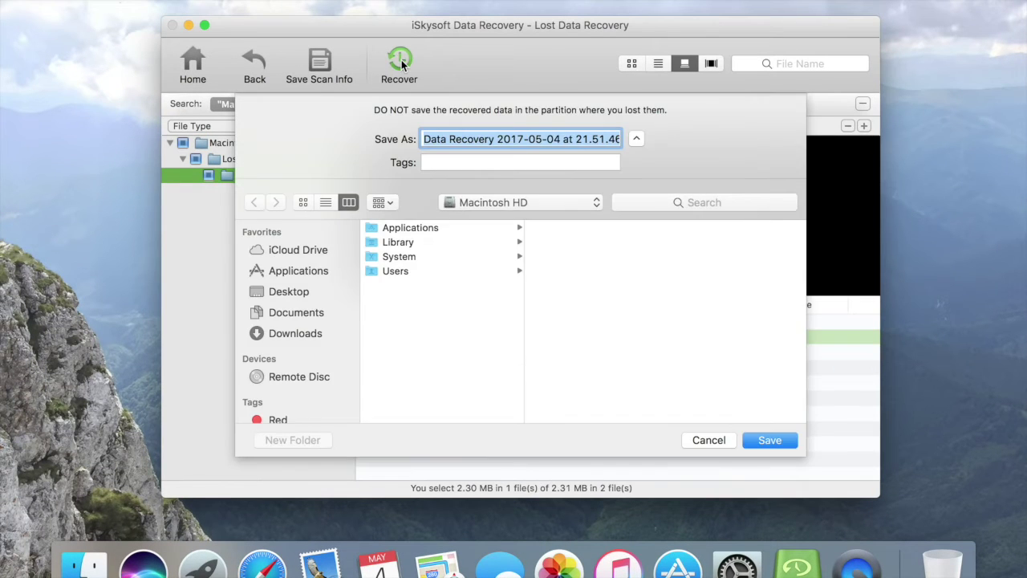
{"action": "left_click", "coordinate": [770, 444]}
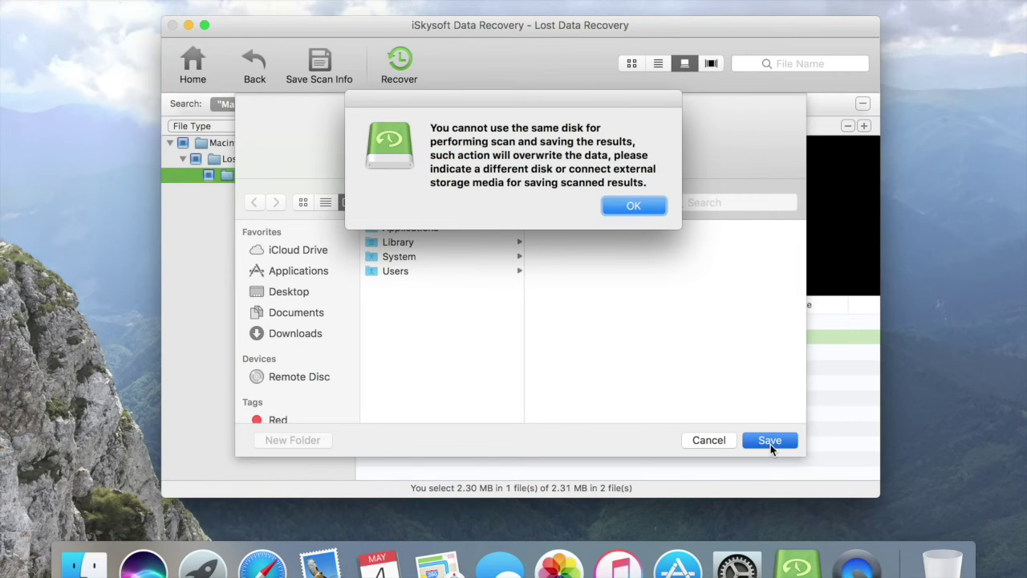
{"action": "left_click", "coordinate": [633, 207]}
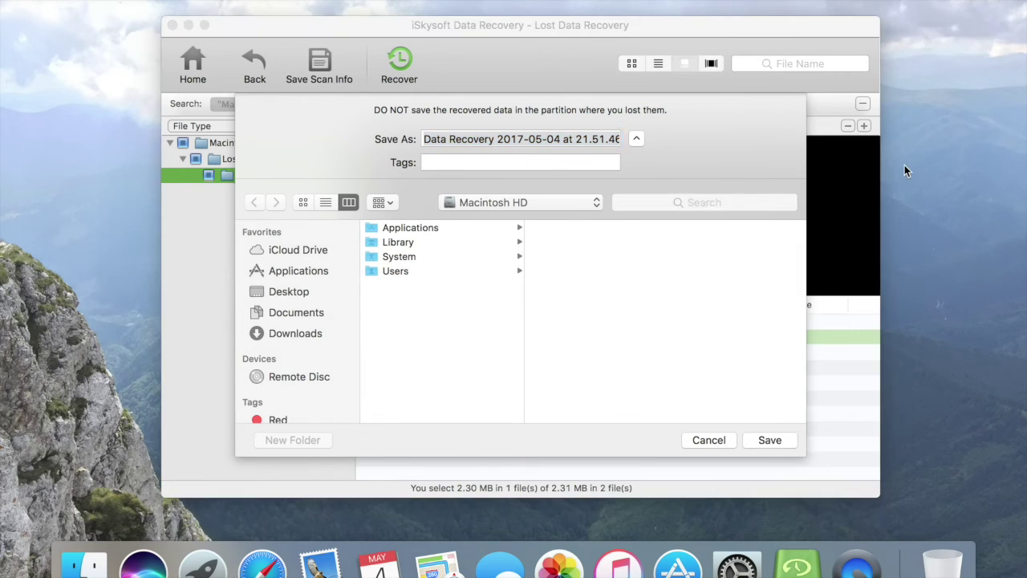
{"action": "left_click", "coordinate": [279, 395]}
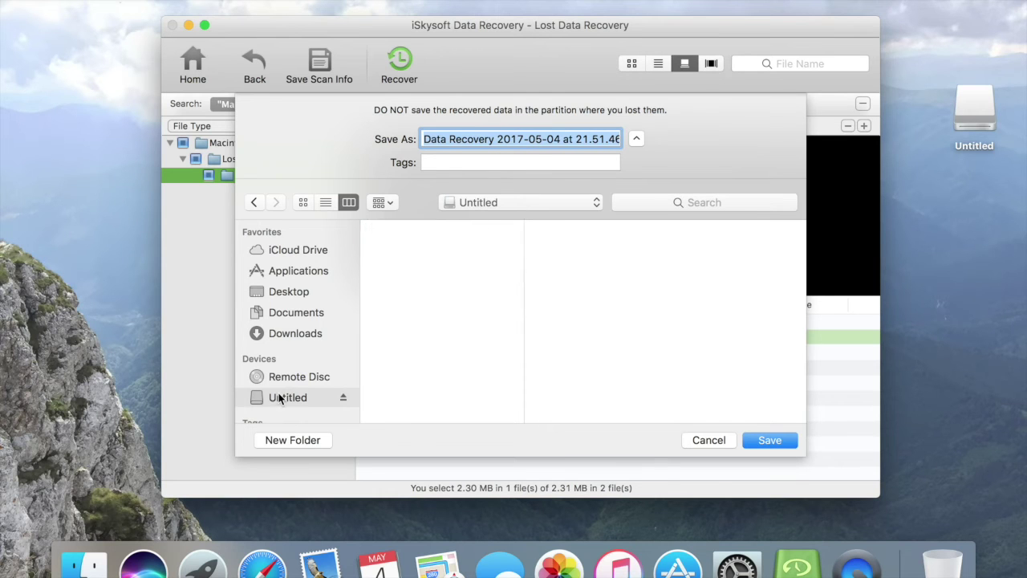
{"action": "left_click", "coordinate": [769, 441]}
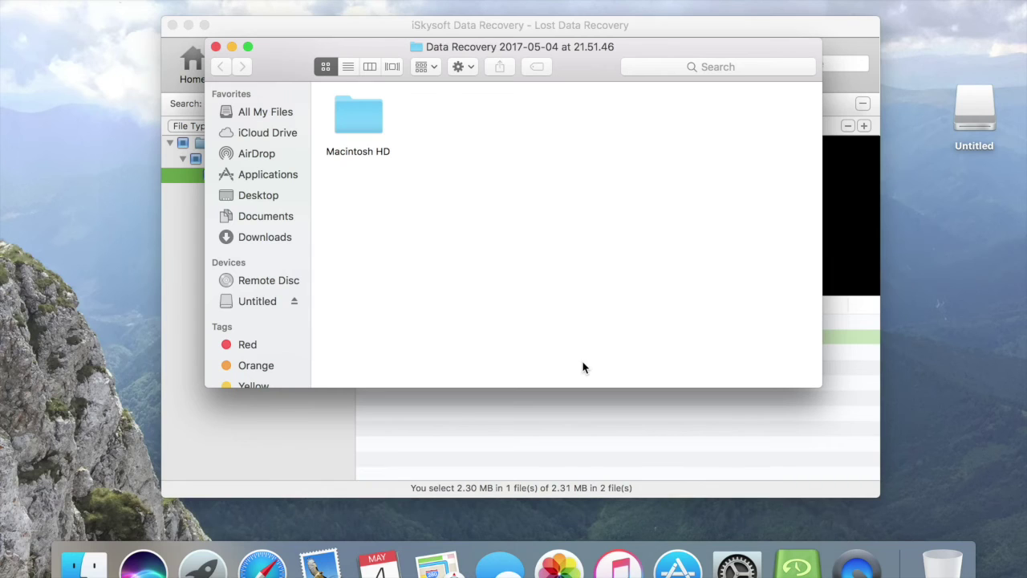
- Browse the output folder through Macintosh HD > Lost Location > Desktop to the recovered photo
{"action": "double_click", "coordinate": [359, 123]}
{"action": "double_click", "coordinate": [359, 123]}
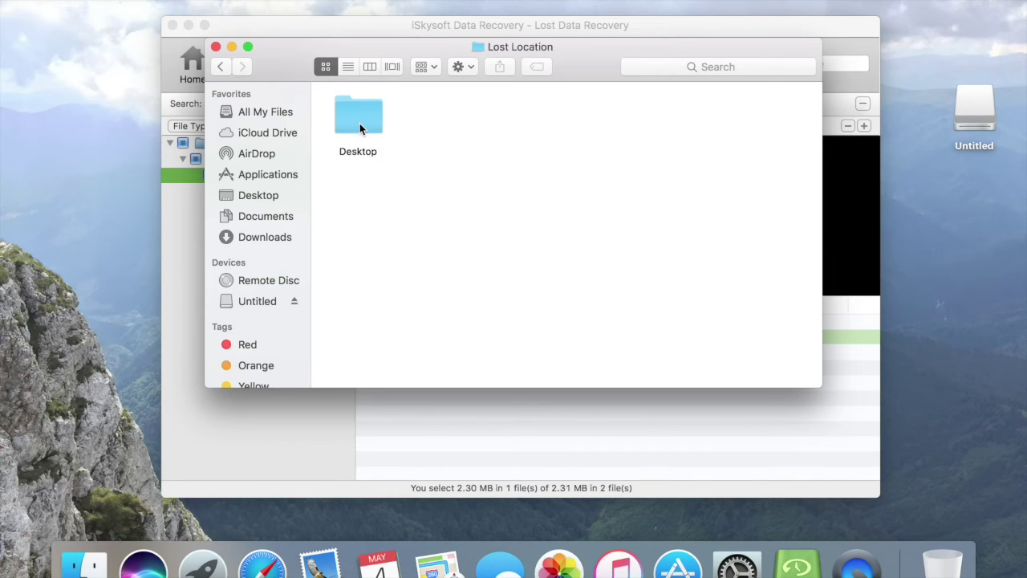
{"action": "double_click", "coordinate": [360, 123]}
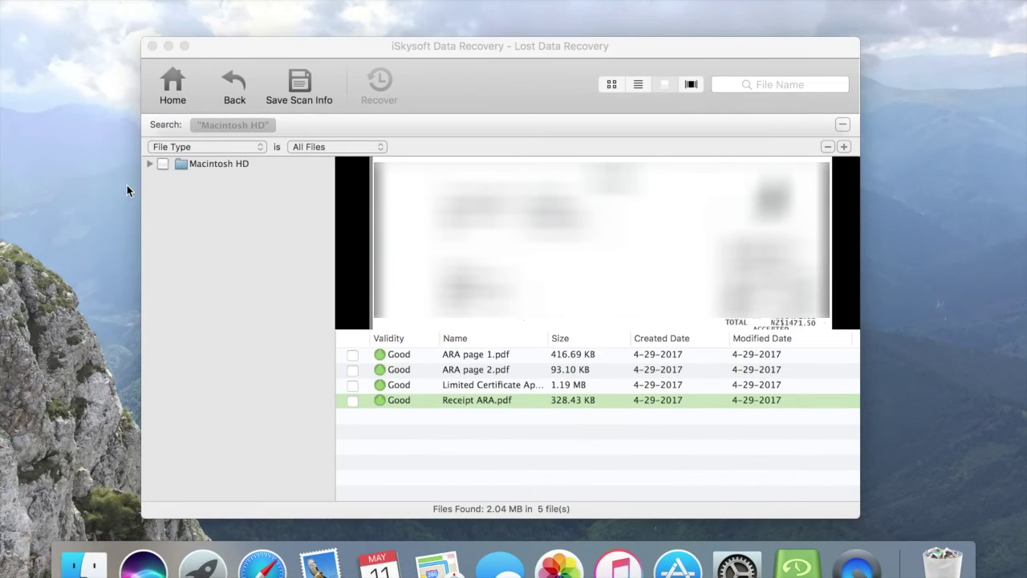
- Find the ewrb folder under Macintosh HD > Trash and tick the certificate and Receipt ARA.pdf
{"action": "left_click", "coordinate": [149, 164]}
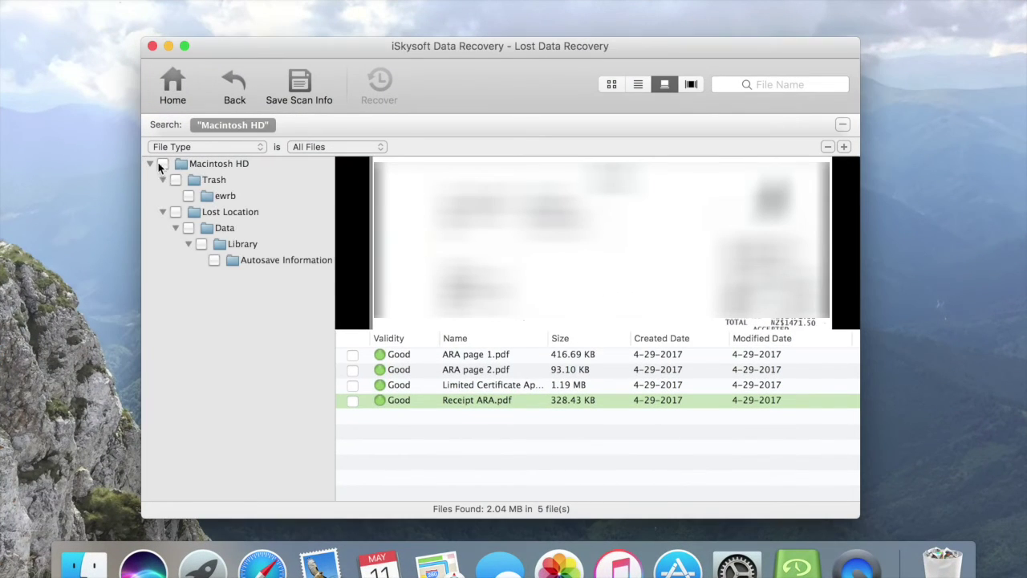
{"action": "left_click", "coordinate": [205, 180]}
{"action": "left_click", "coordinate": [216, 196]}
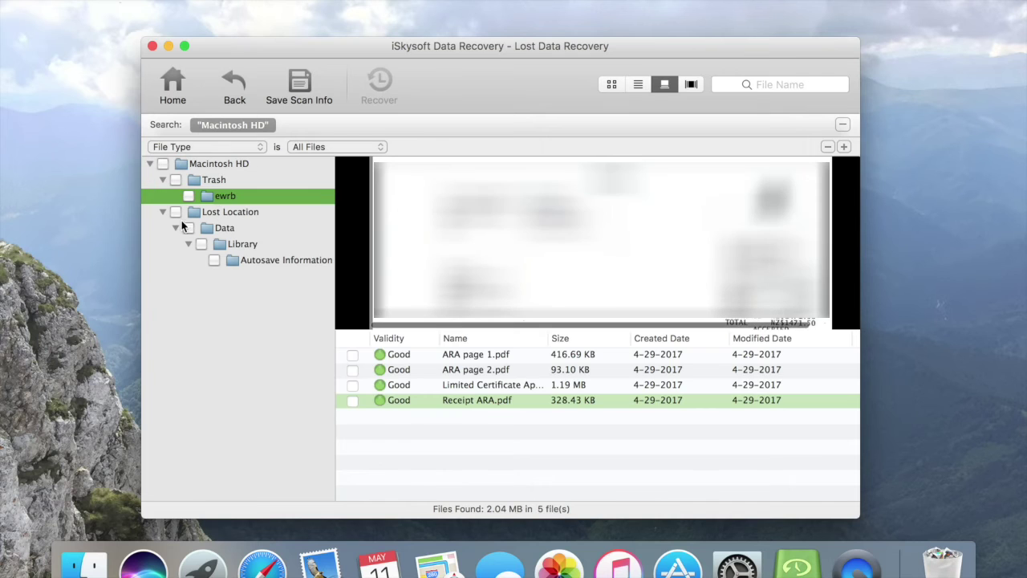
{"action": "scroll", "coordinate": [602, 241], "scroll_direction": "down", "scroll_amount": 2}
{"action": "scroll", "coordinate": [602, 241], "scroll_direction": "down", "scroll_amount": 2}
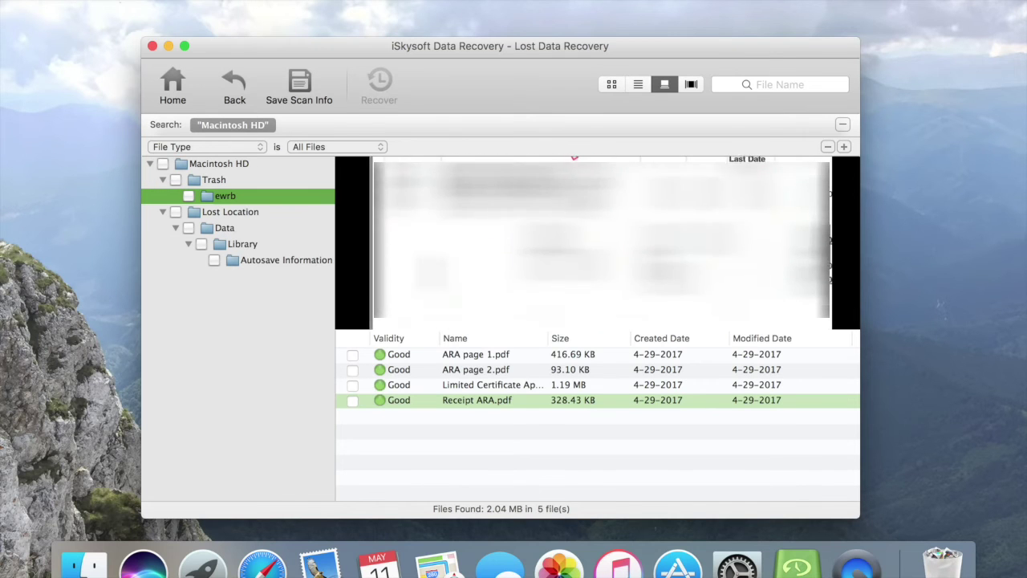
{"action": "scroll", "coordinate": [602, 241], "scroll_direction": "down", "scroll_amount": 2}
{"action": "scroll", "coordinate": [602, 240], "scroll_direction": "down", "scroll_amount": 2}
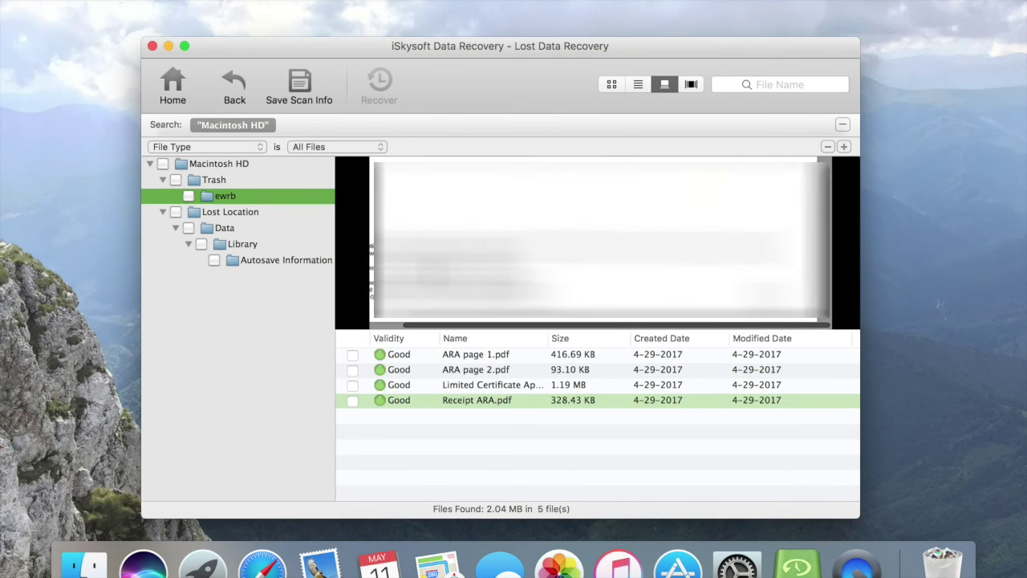
{"action": "scroll", "coordinate": [602, 241], "scroll_direction": "down", "scroll_amount": 3}
{"action": "scroll", "coordinate": [514, 321], "scroll_direction": "down", "scroll_amount": 2}
{"action": "scroll", "coordinate": [450, 321], "scroll_direction": "down", "scroll_amount": 2}
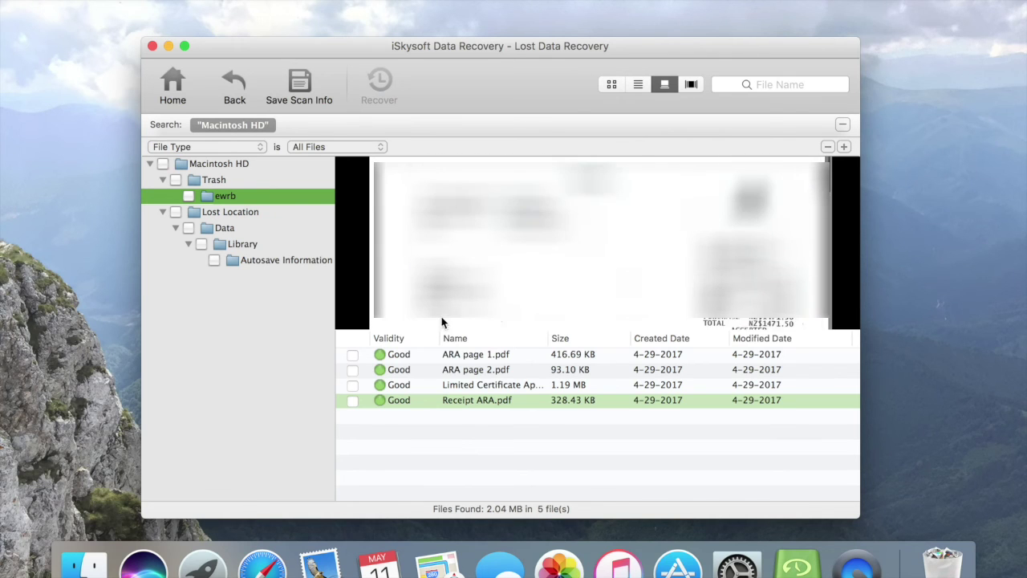
{"action": "left_click", "coordinate": [353, 385]}
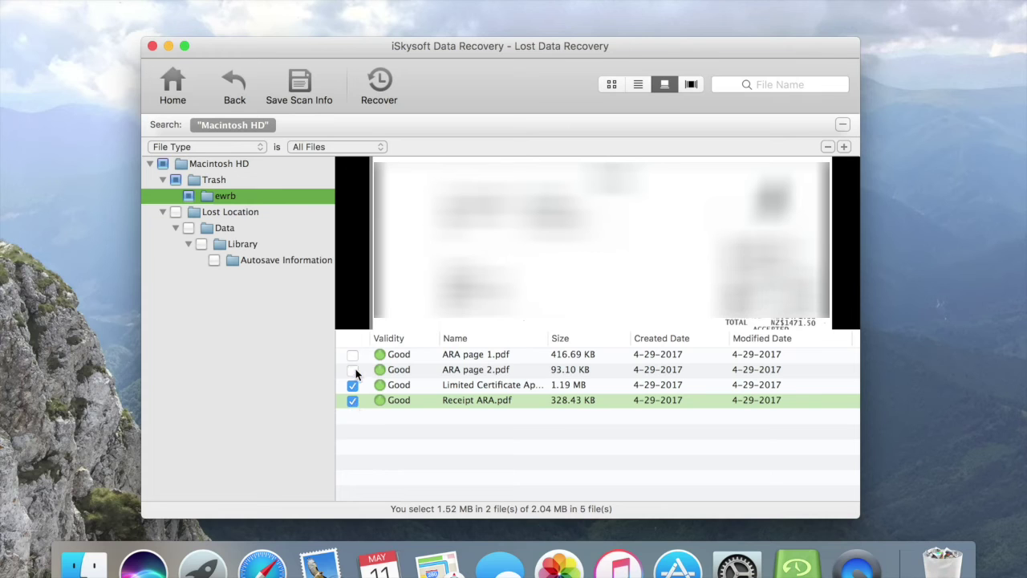
- Recover the two ticked PDFs onto the NO NAME drive
{"action": "left_click", "coordinate": [375, 69]}
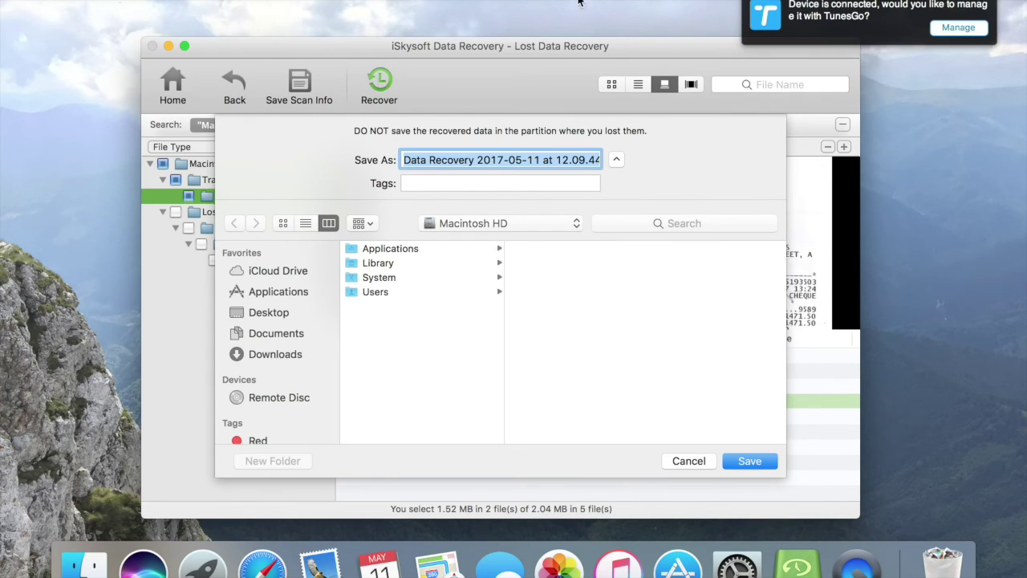
{"action": "scroll", "coordinate": [250, 377], "scroll_direction": "down", "scroll_amount": 3}
{"action": "left_click", "coordinate": [276, 379]}
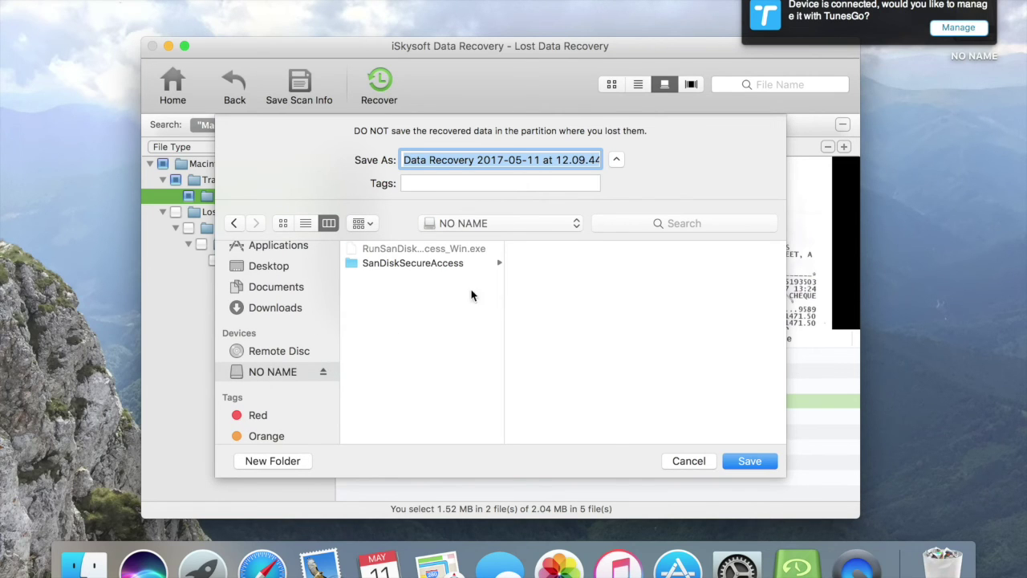
{"action": "left_click", "coordinate": [760, 461]}
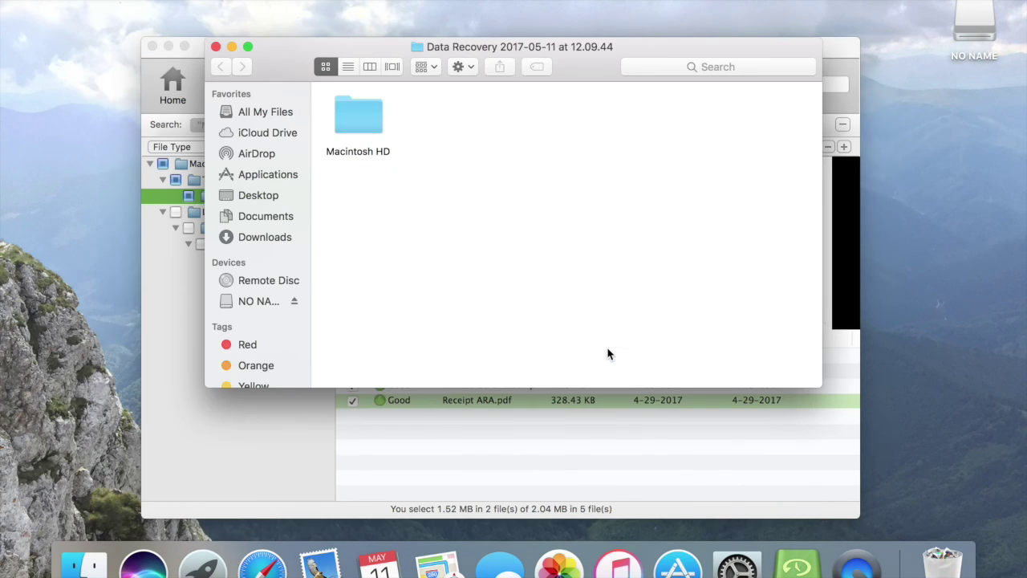
- Open Receipt ARA.pdf from Macintosh HD > Trash > ewrb and scroll through it to check it
{"action": "double_click", "coordinate": [359, 120]}
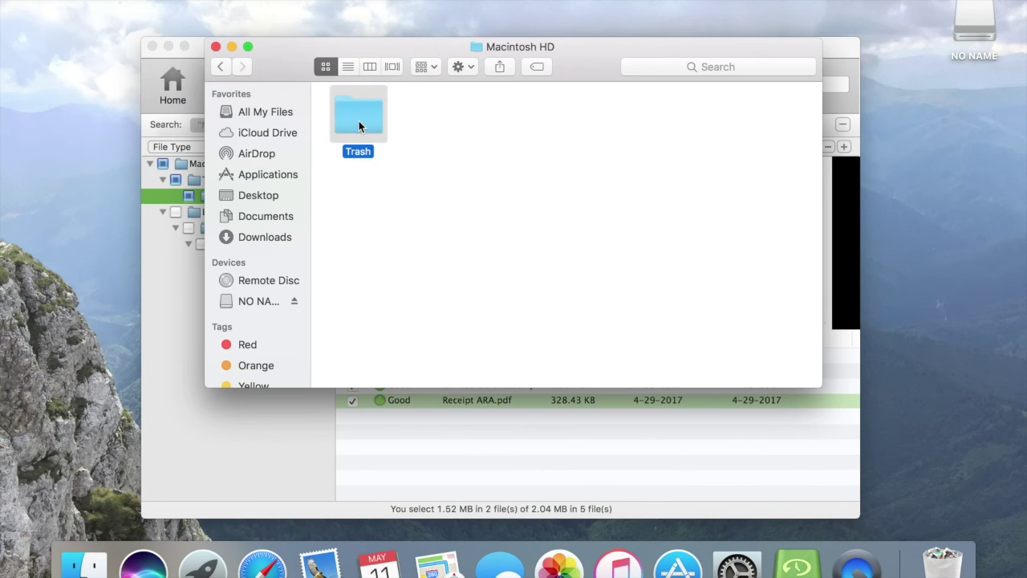
{"action": "double_click", "coordinate": [359, 120]}
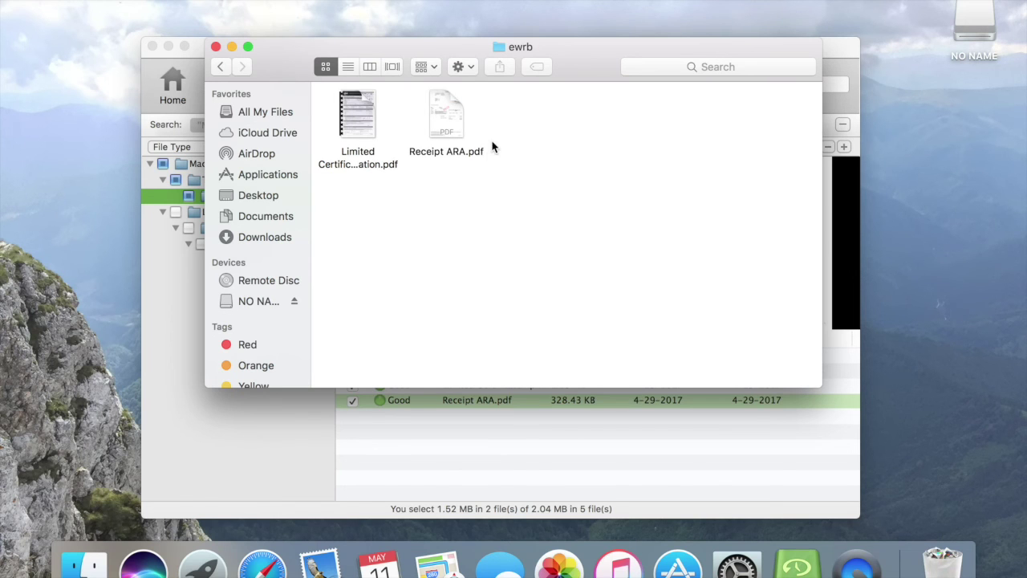
{"action": "double_click", "coordinate": [455, 118]}
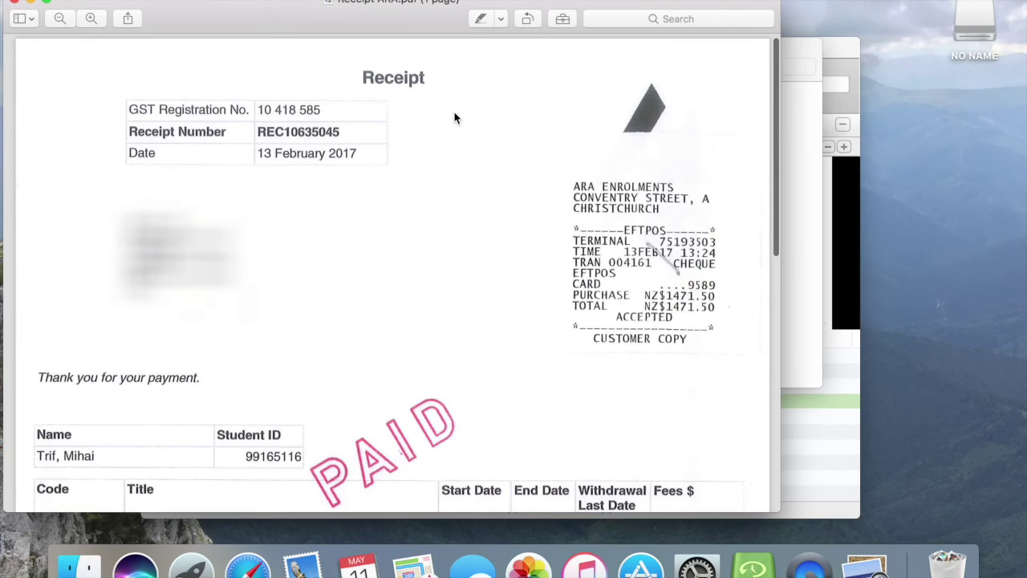
{"action": "scroll", "coordinate": [454, 118], "scroll_direction": "down", "scroll_amount": 5}
{"action": "scroll", "coordinate": [396, 305], "scroll_direction": "down", "scroll_amount": 6}
{"action": "scroll", "coordinate": [396, 306], "scroll_direction": "down", "scroll_amount": 5}
{"action": "scroll", "coordinate": [399, 301], "scroll_direction": "up", "scroll_amount": 10}
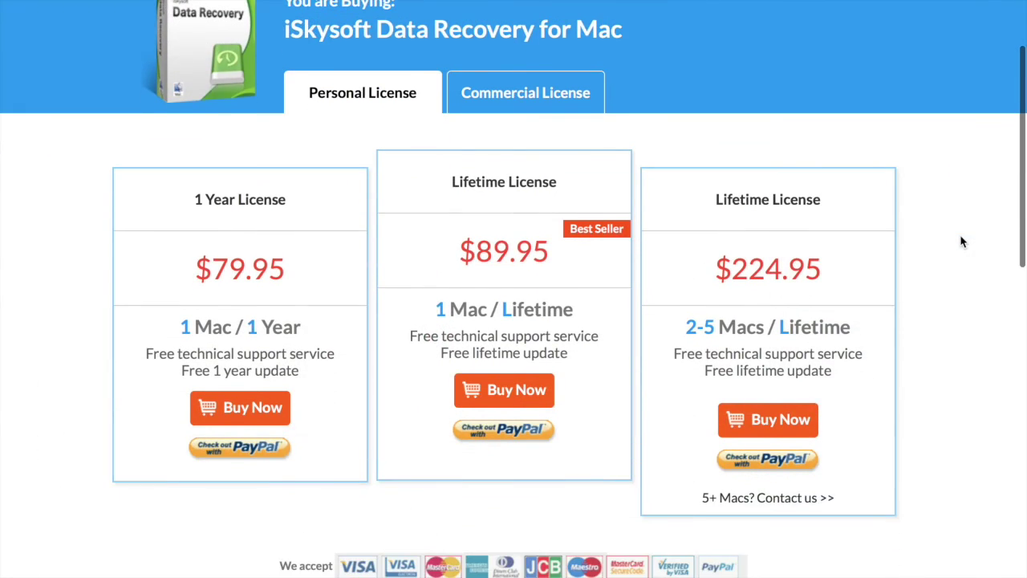
{"action": "scroll", "coordinate": [962, 242], "scroll_direction": "down", "scroll_amount": 1}
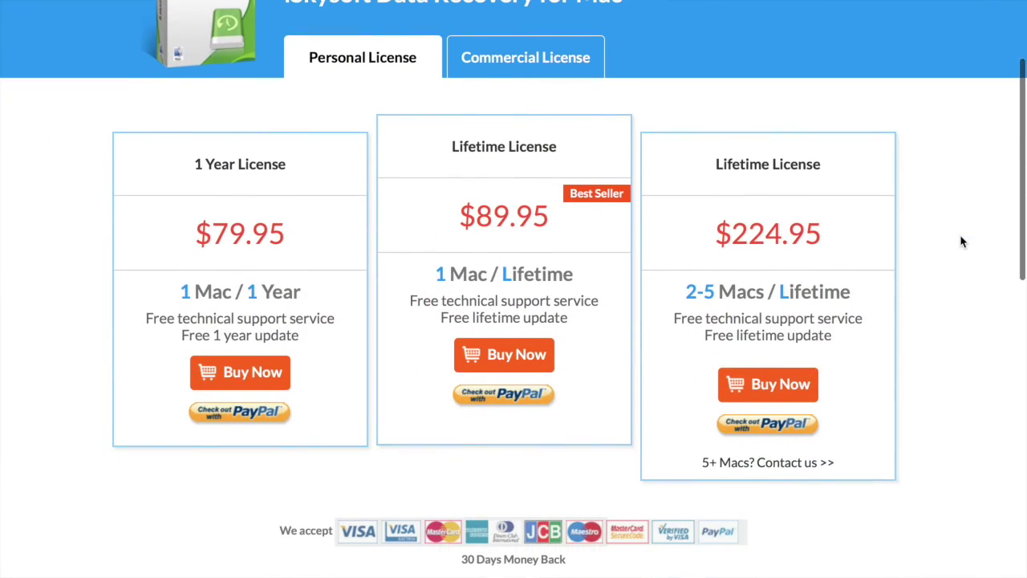
{"action": "scroll", "coordinate": [962, 242], "scroll_direction": "down", "scroll_amount": 1}
{"action": "scroll", "coordinate": [962, 242], "scroll_direction": "down", "scroll_amount": 1}
{"action": "scroll", "coordinate": [962, 242], "scroll_direction": "down", "scroll_amount": 1}
{"action": "scroll", "coordinate": [963, 241], "scroll_direction": "down", "scroll_amount": 1}
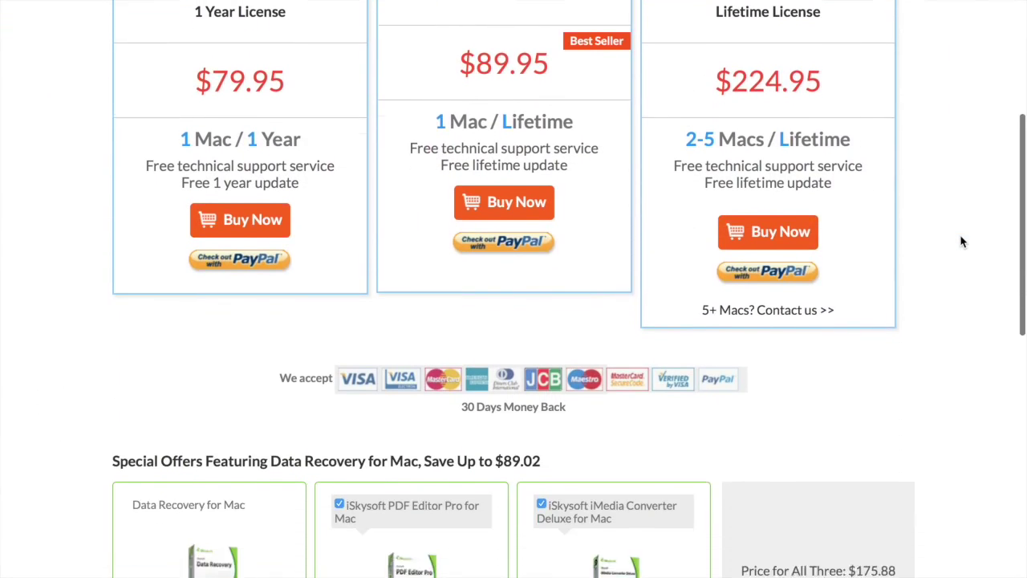
{"action": "scroll", "coordinate": [963, 241], "scroll_direction": "down", "scroll_amount": 1}
{"action": "scroll", "coordinate": [962, 242], "scroll_direction": "down", "scroll_amount": 1}
{"action": "scroll", "coordinate": [962, 241], "scroll_direction": "down", "scroll_amount": 1}
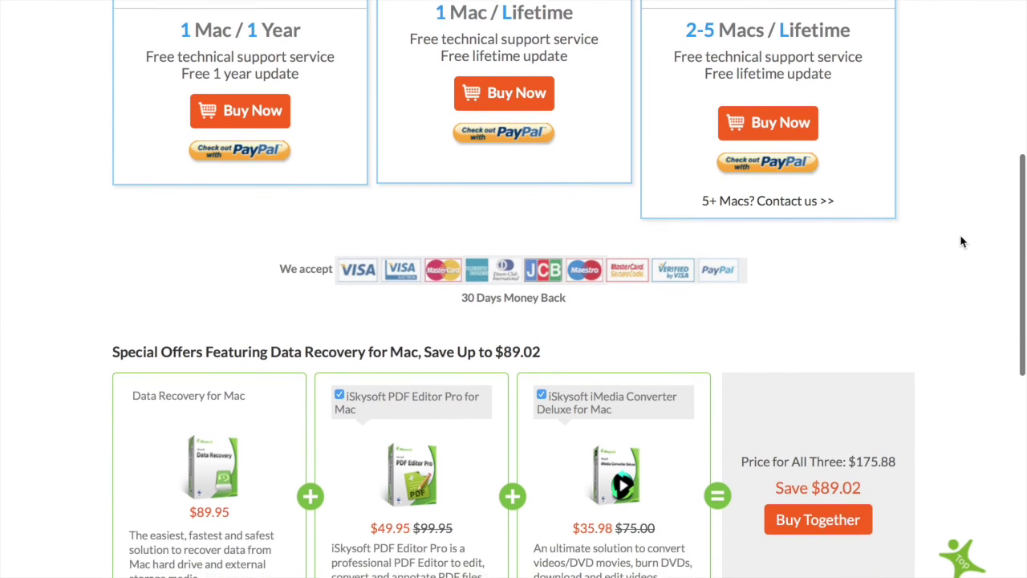
{"action": "scroll", "coordinate": [963, 242], "scroll_direction": "down", "scroll_amount": 1}
{"action": "scroll", "coordinate": [962, 241], "scroll_direction": "down", "scroll_amount": 1}
{"action": "scroll", "coordinate": [962, 242], "scroll_direction": "up", "scroll_amount": 2}
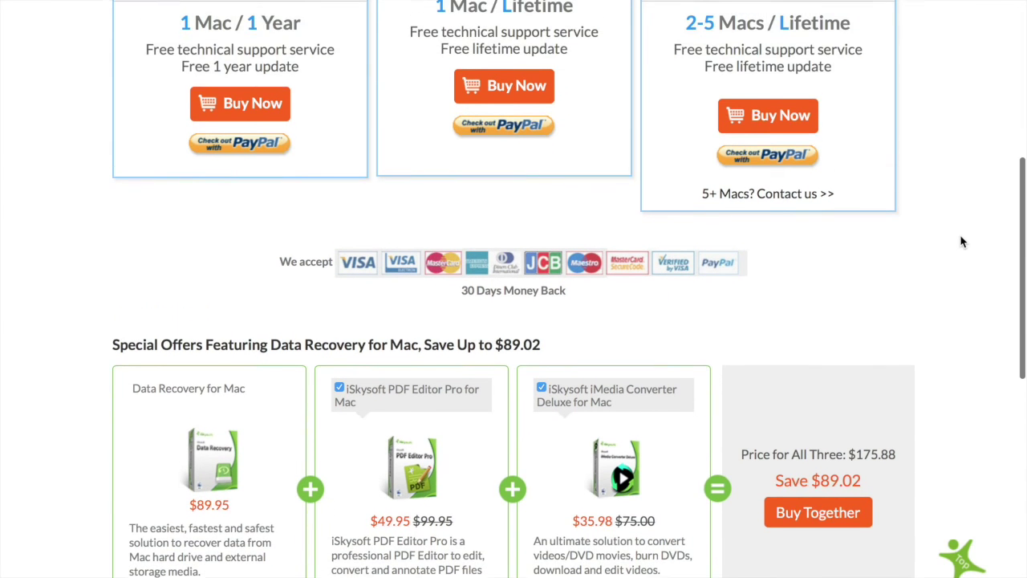
{"action": "scroll", "coordinate": [962, 241], "scroll_direction": "up", "scroll_amount": 5}
{"action": "scroll", "coordinate": [962, 242], "scroll_direction": "up", "scroll_amount": 2}
{"action": "scroll", "coordinate": [962, 242], "scroll_direction": "up", "scroll_amount": 1}
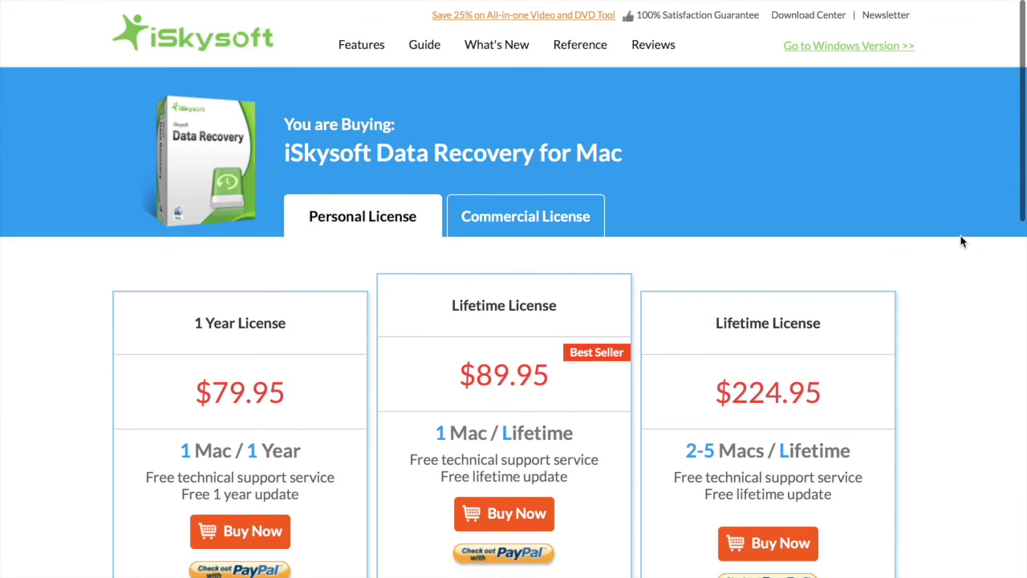